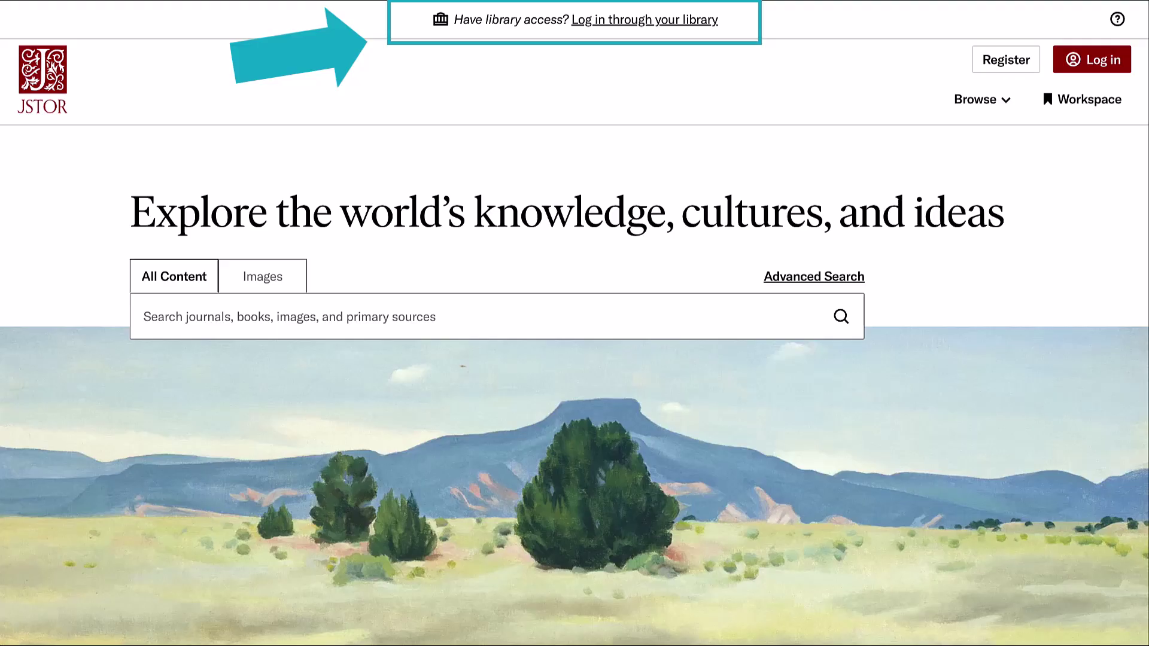
Step: Open the 'Log in through your library' institution login dialog from the top banner
{"action": "left_click", "coordinate": [688, 22]}
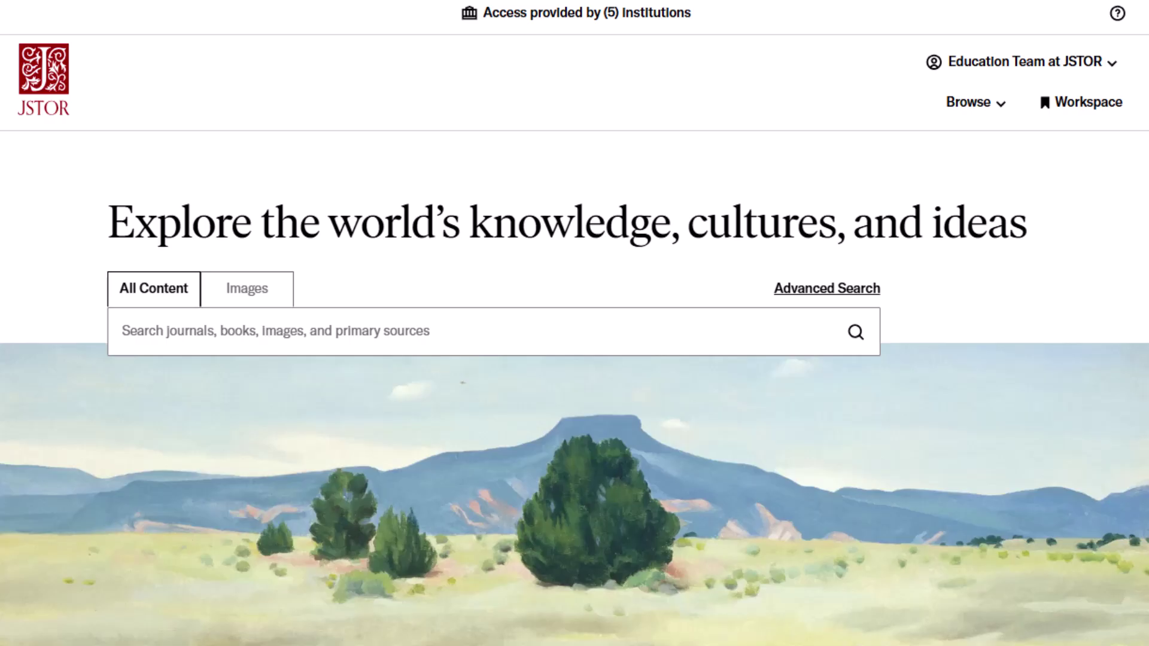
Step: Search JSTOR for 'agnes varda' and open the article 'the eyes of Agnès Varda'
{"action": "left_click", "coordinate": [123, 331]}
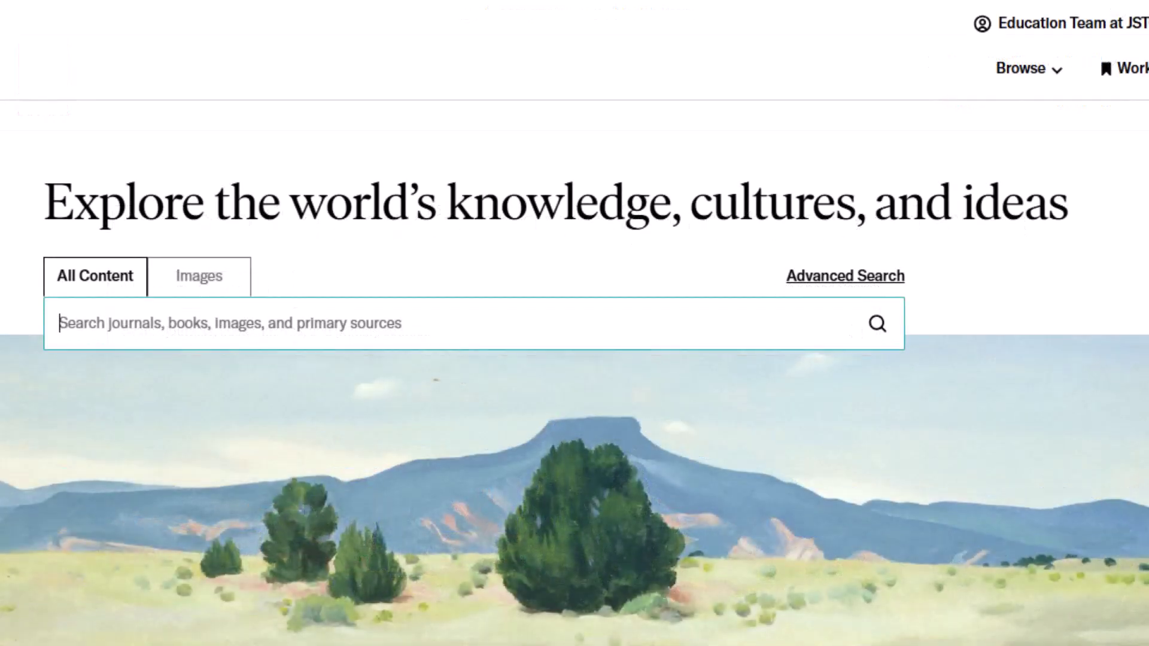
{"action": "type", "text": "agnes "}
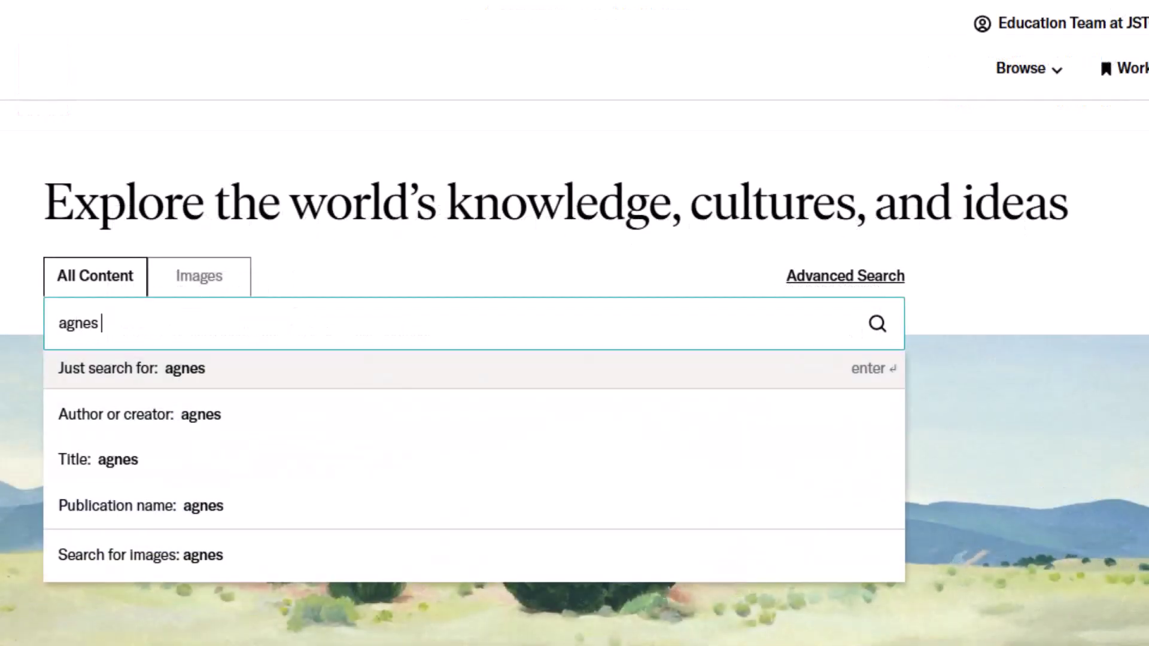
{"action": "type", "text": "varda"}
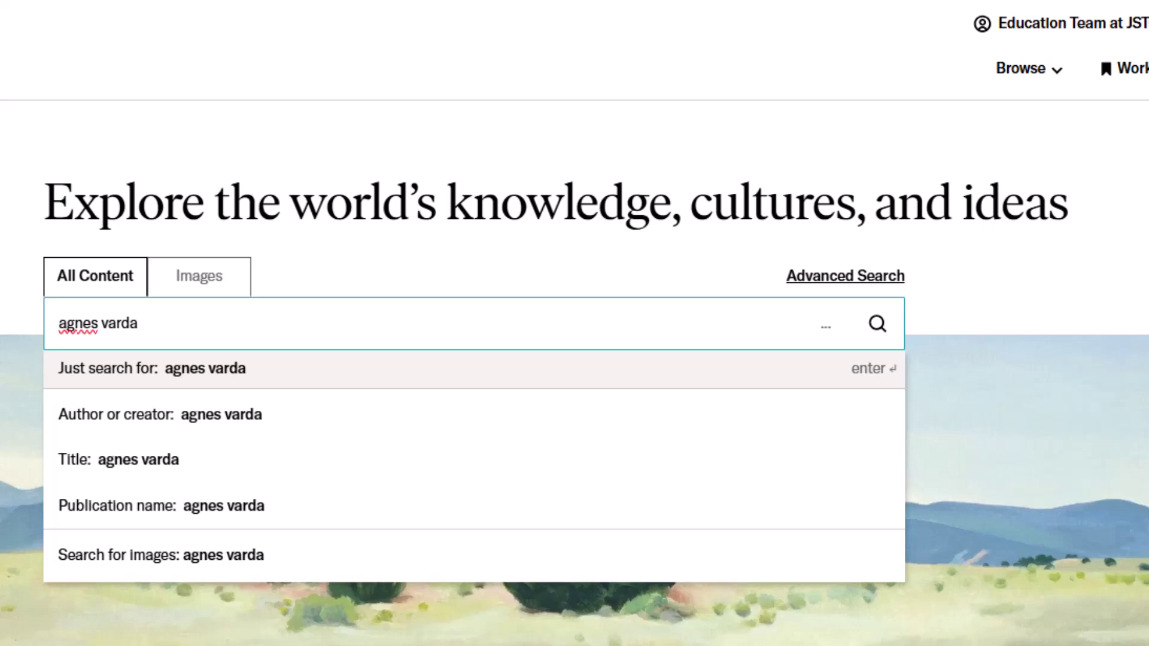
{"action": "key", "text": "Return"}
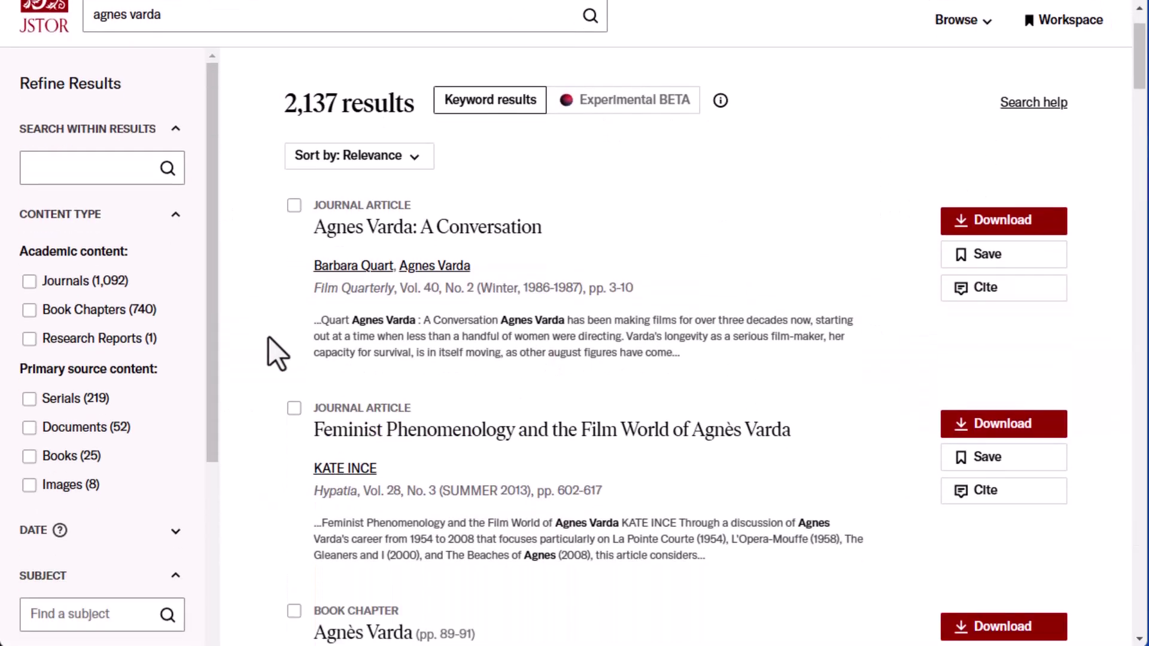
{"action": "scroll", "coordinate": [268, 336], "scroll_direction": "down", "scroll_amount": 9}
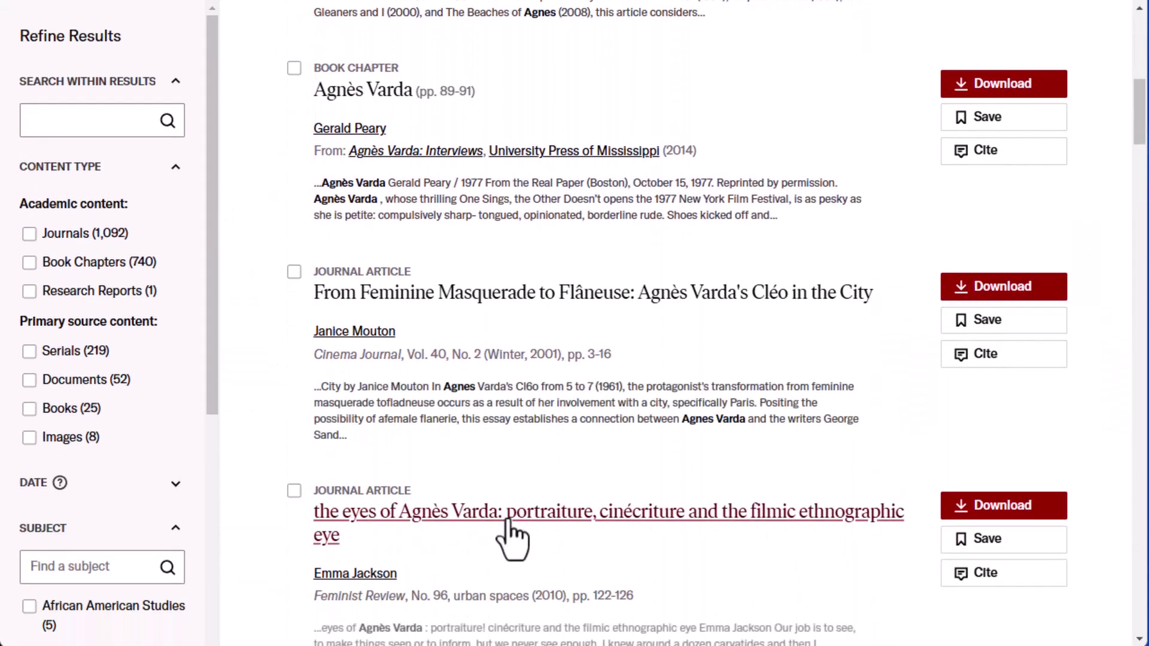
{"action": "left_click", "coordinate": [534, 516]}
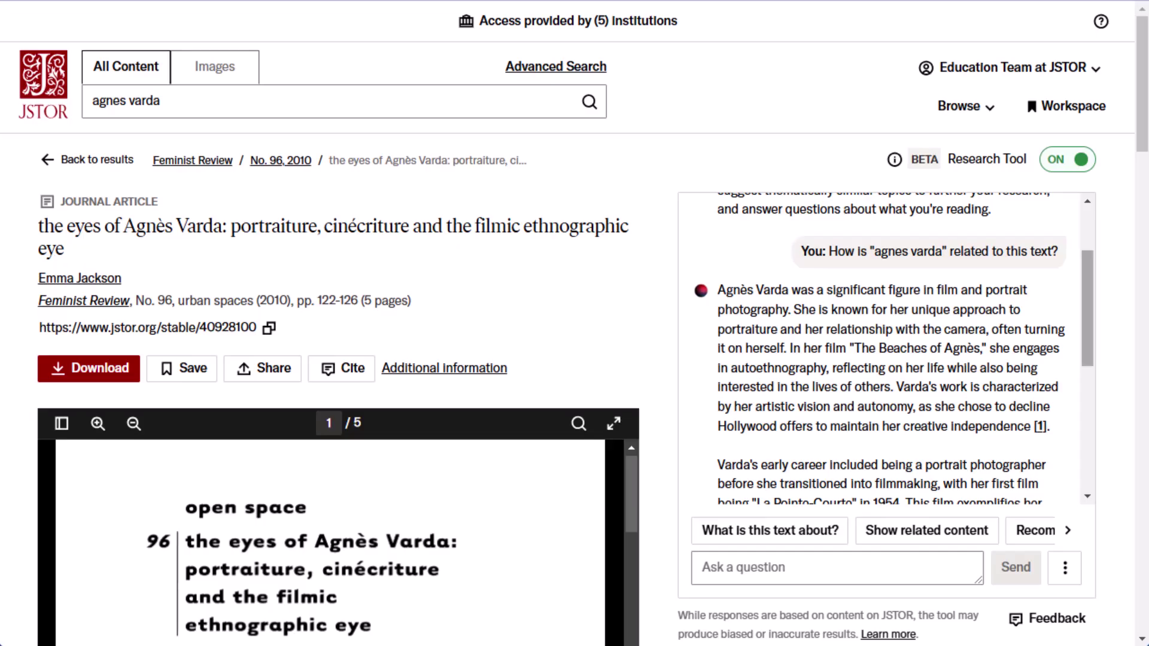
Step: Turn the Research Tool off and on, then ask 'What is this text about?' for key points
{"action": "left_click", "coordinate": [1078, 160]}
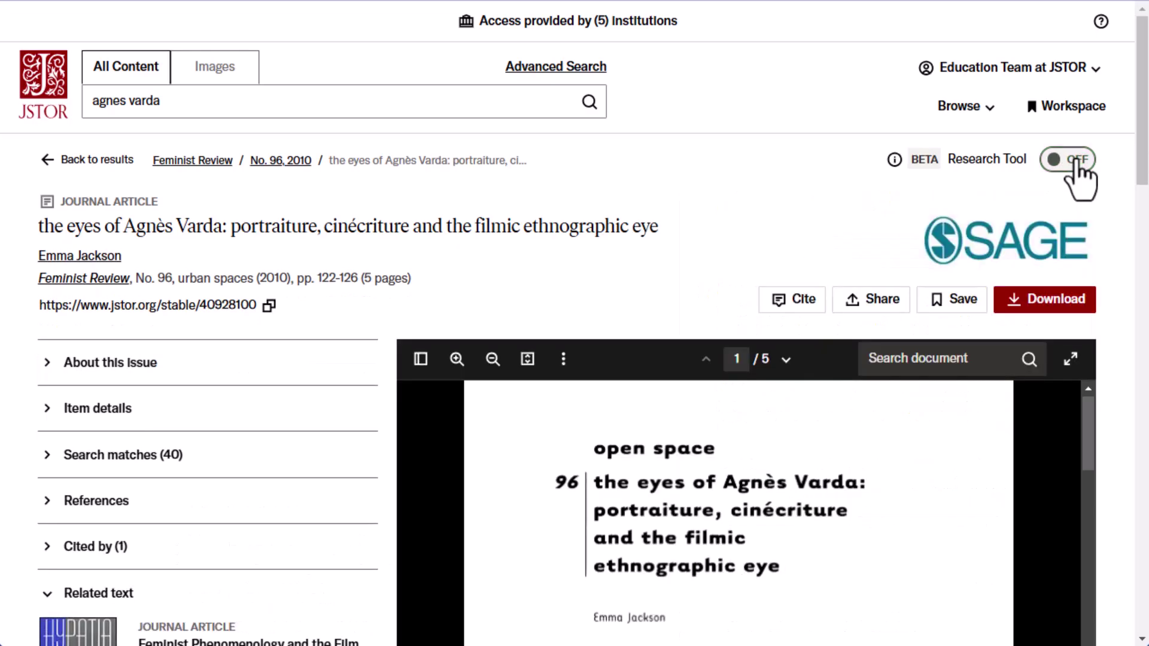
{"action": "left_click", "coordinate": [1077, 161]}
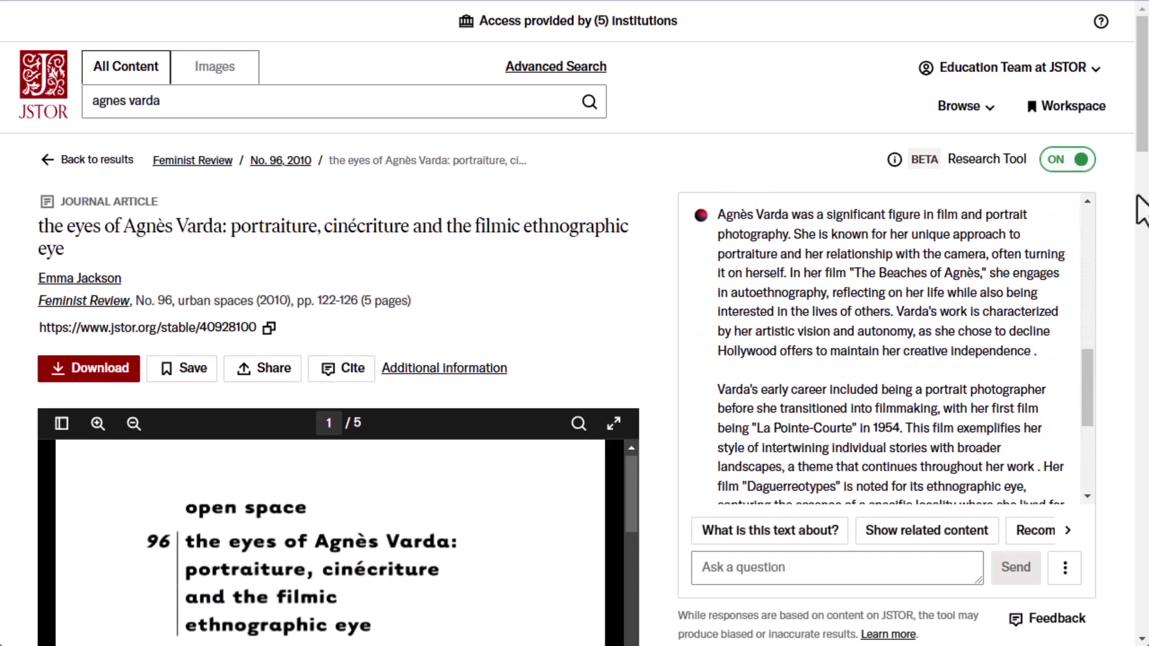
{"action": "scroll", "coordinate": [1120, 282], "scroll_direction": "down", "scroll_amount": 2}
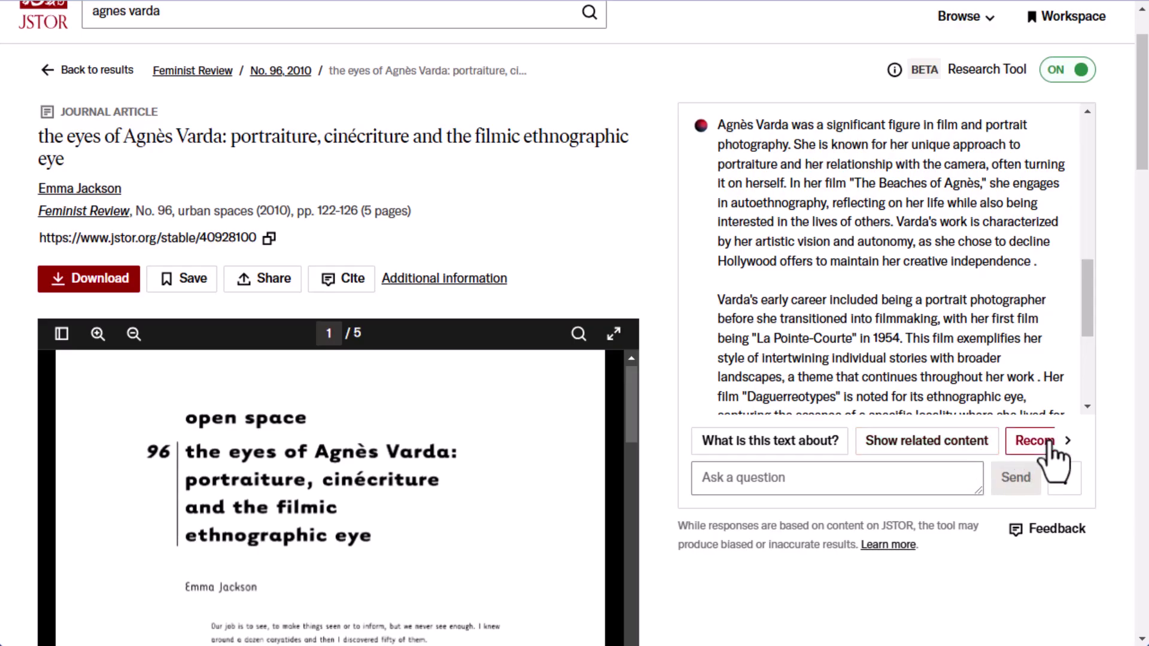
{"action": "left_click", "coordinate": [770, 441]}
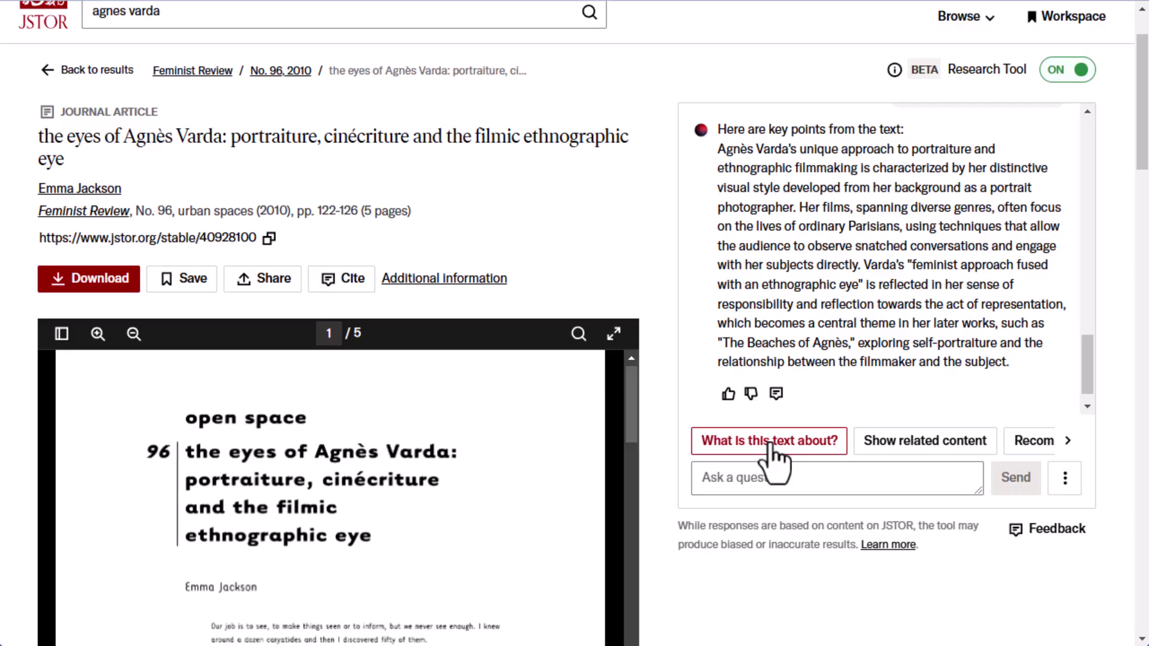
Step: Show related content and recommended topics like Feminist Filmmaking in the Research Tool
{"action": "left_click", "coordinate": [926, 446]}
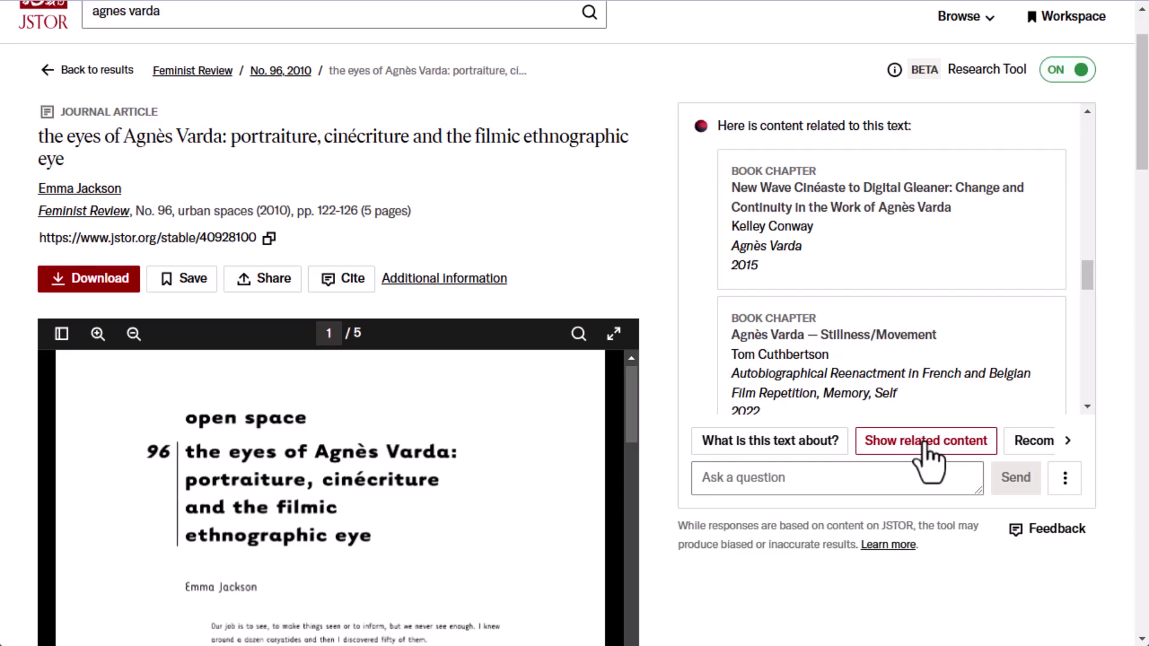
{"action": "left_click", "coordinate": [1028, 441]}
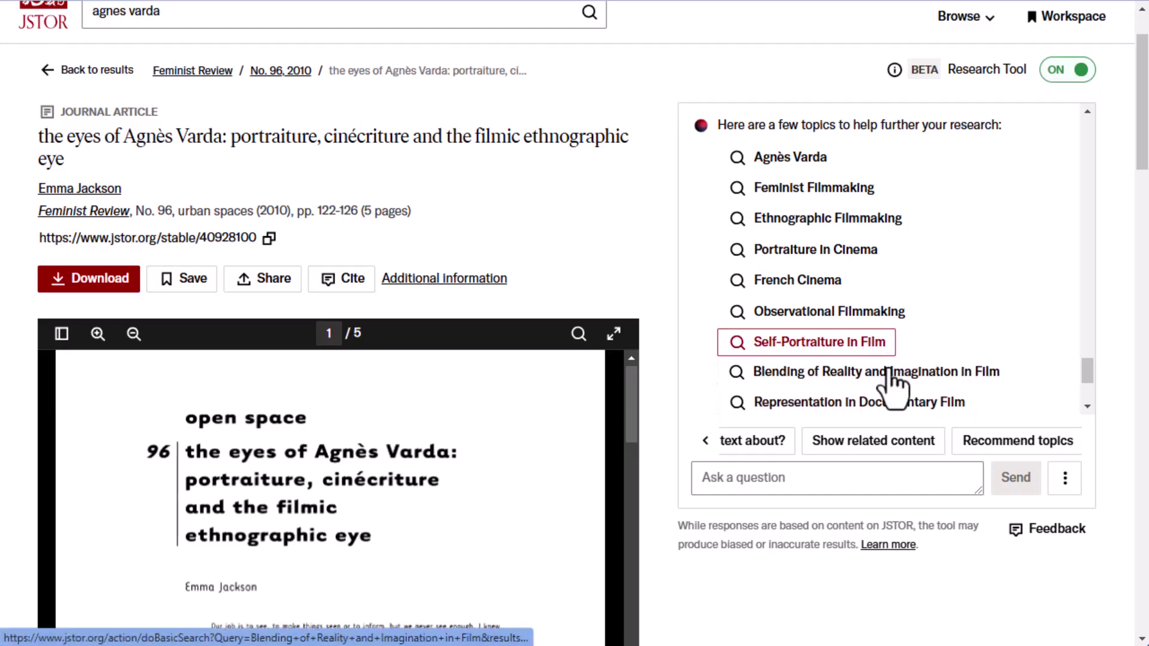
{"action": "left_click", "coordinate": [863, 482]}
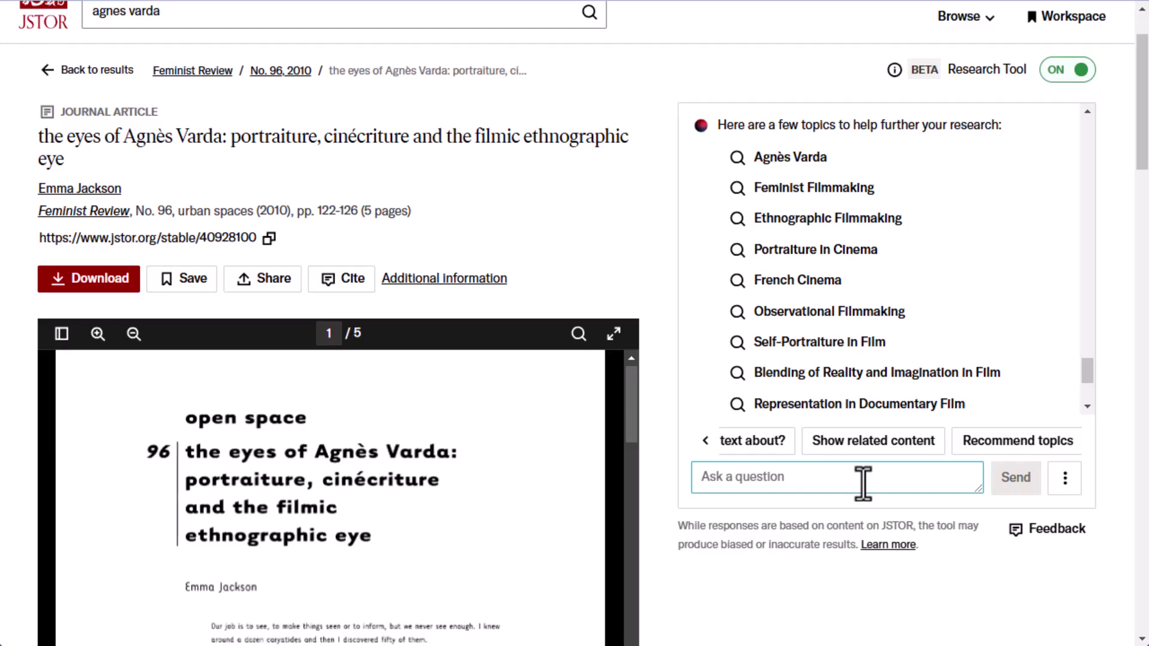
Step: Ask the Research Tool 'gleaners and i film' and follow citation [1] to page 4
{"action": "type", "text": "g"}
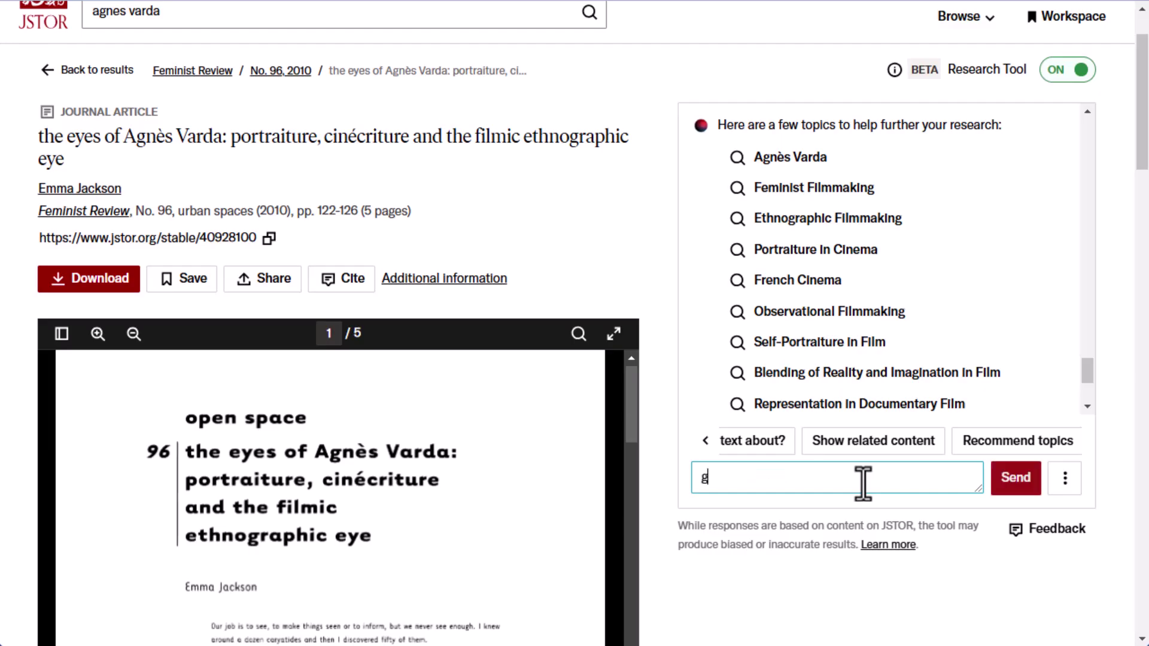
{"action": "type", "text": "leaners and i film"}
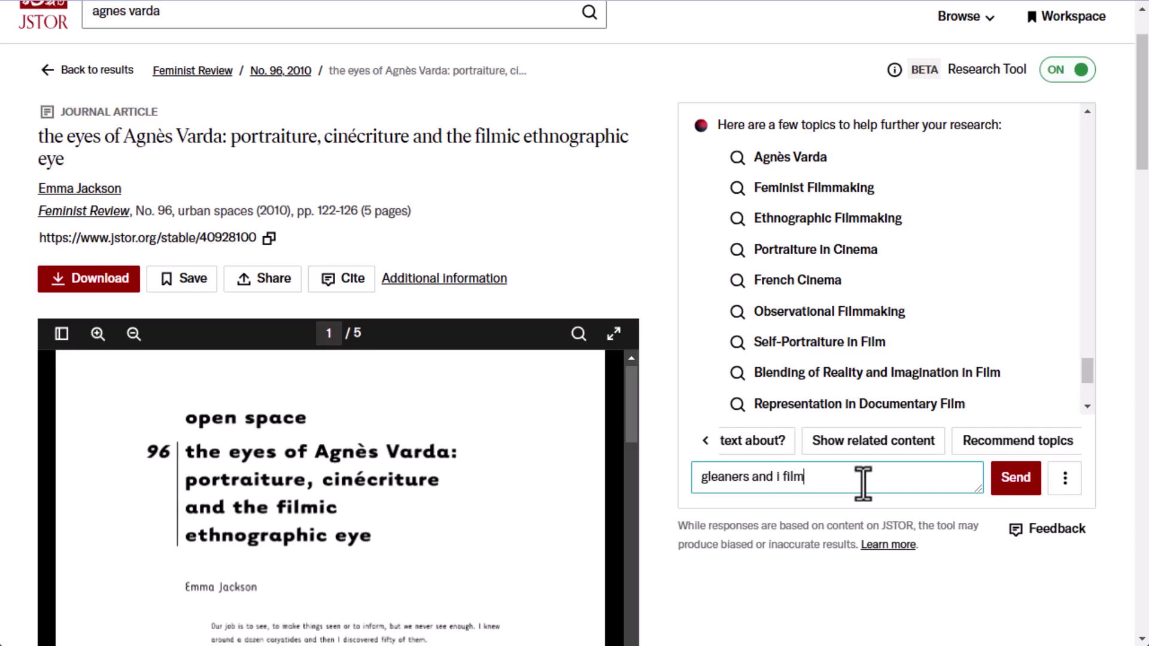
{"action": "key", "text": "Return"}
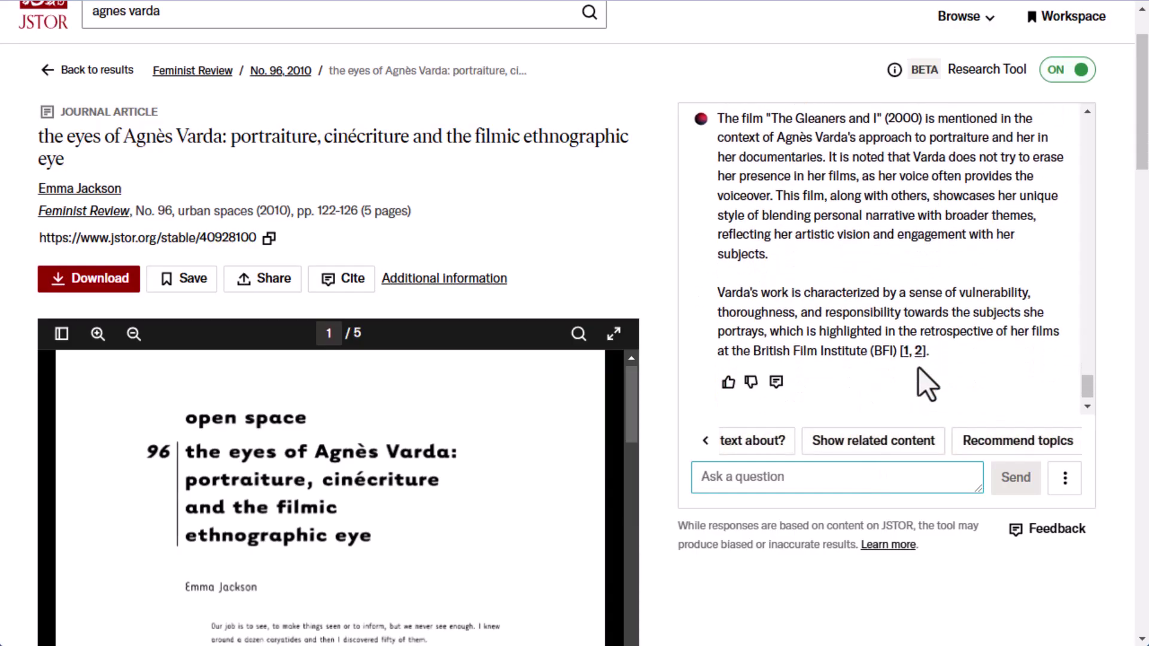
{"action": "mouse_move", "coordinate": [916, 354]}
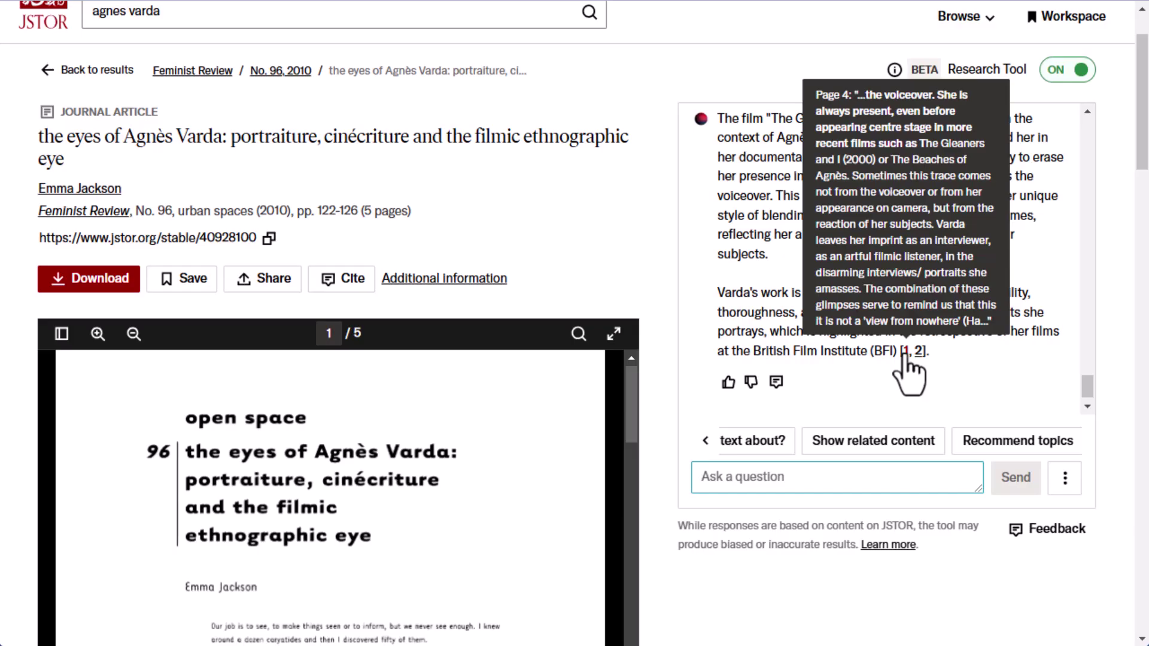
{"action": "left_click", "coordinate": [905, 352]}
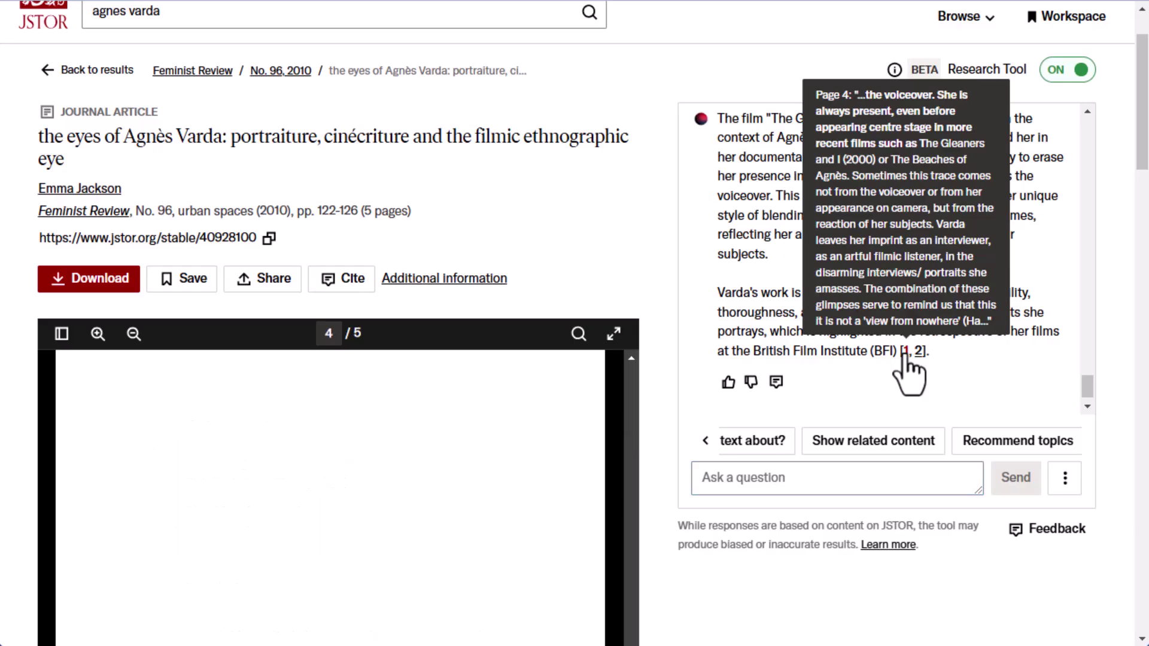
{"action": "scroll", "coordinate": [666, 459], "scroll_direction": "down", "scroll_amount": 3}
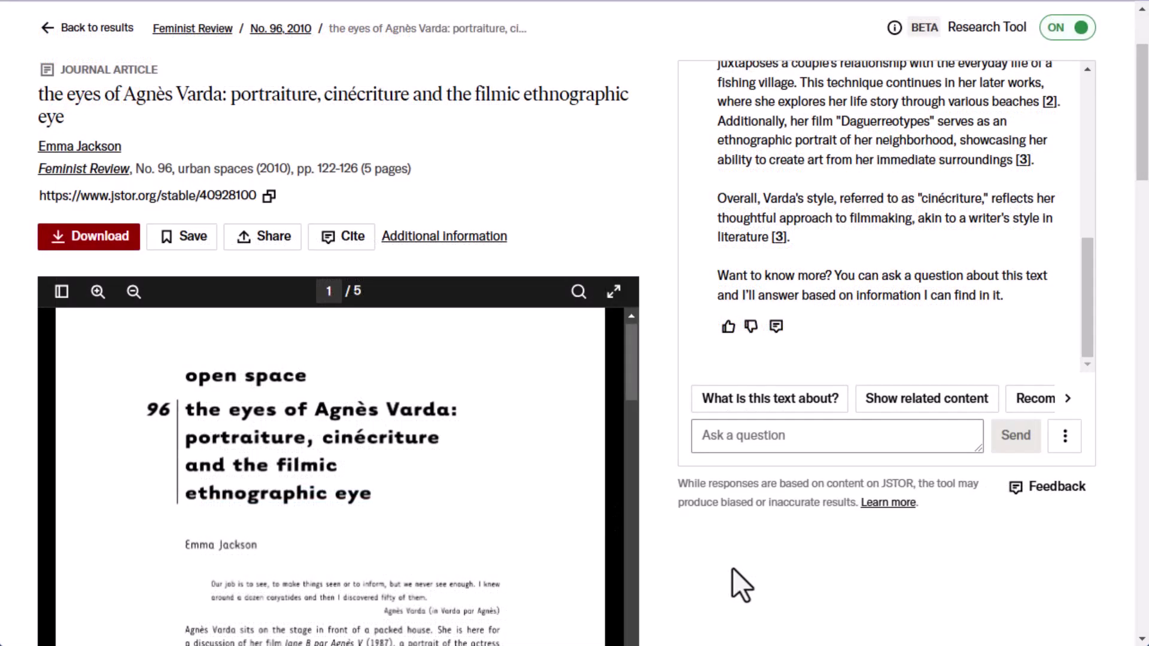
Step: Ask the Research Tool about 'other scholars' and 'themes'
{"action": "left_click", "coordinate": [733, 439]}
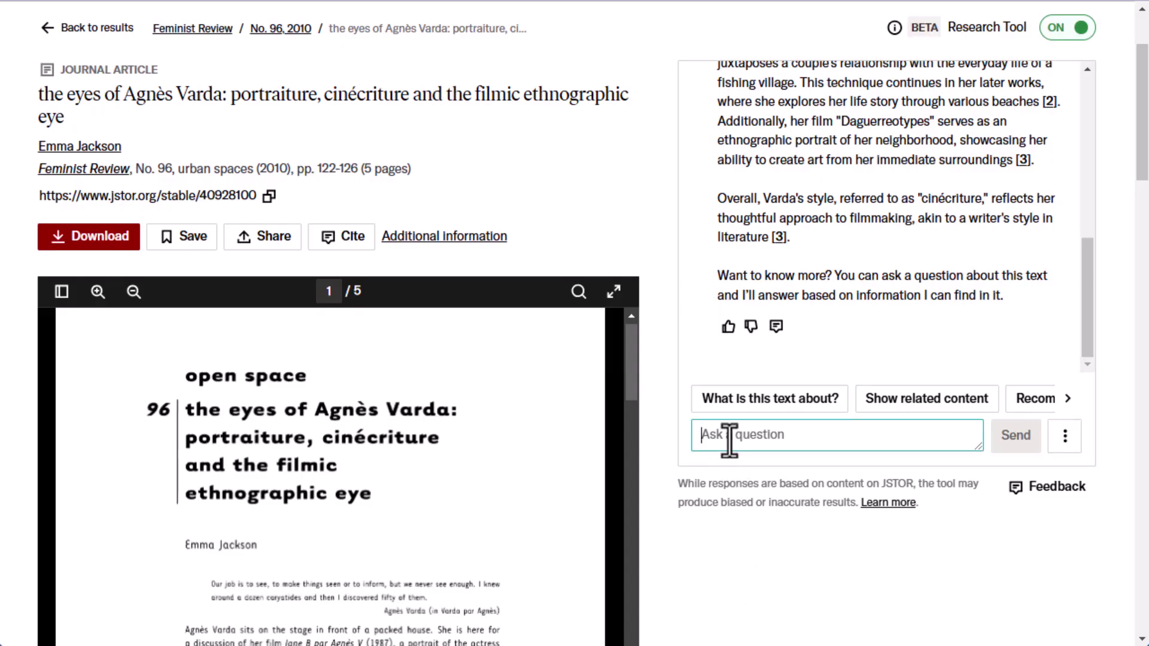
{"action": "type", "text": "other scholars"}
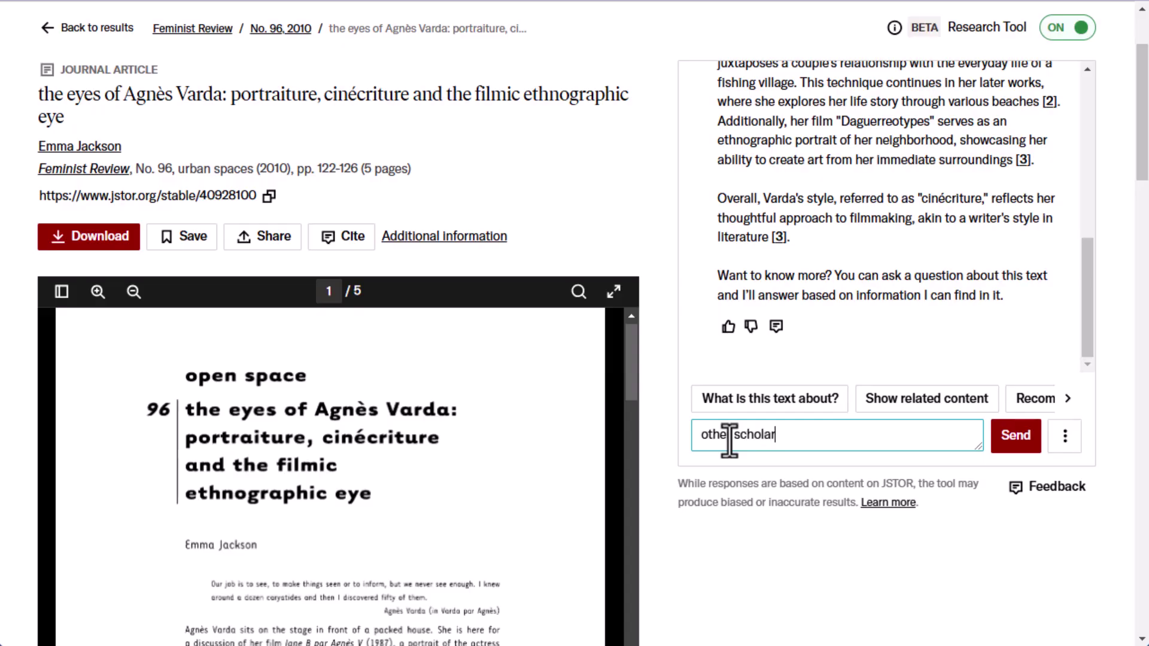
{"action": "key", "text": "Return"}
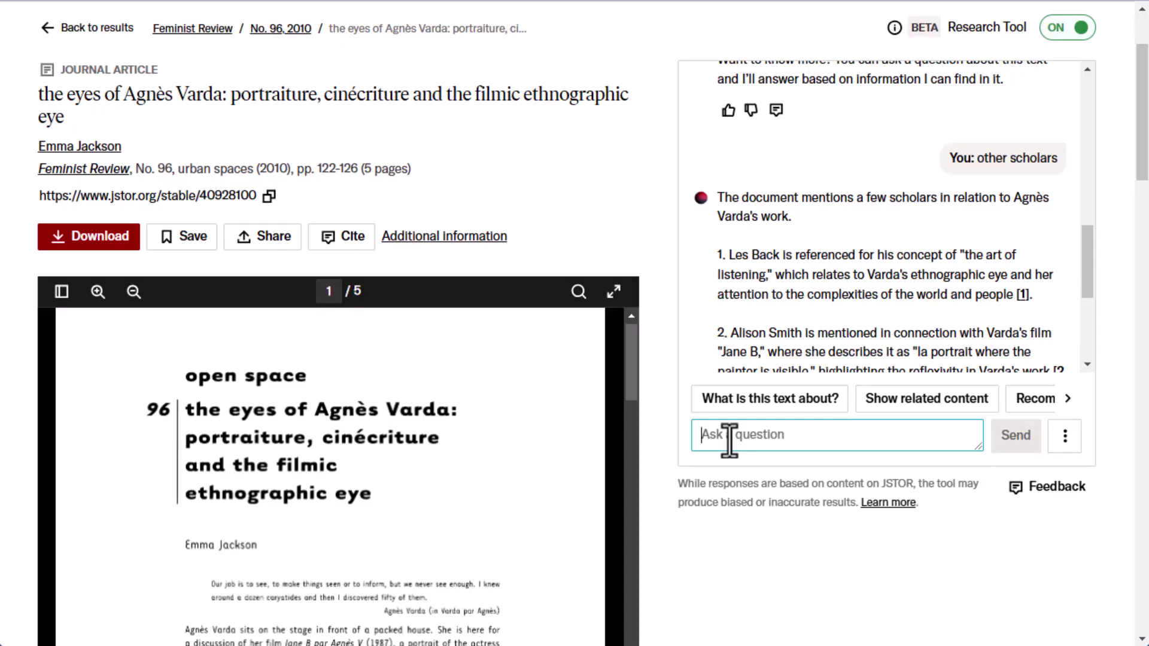
{"action": "type", "text": "themes"}
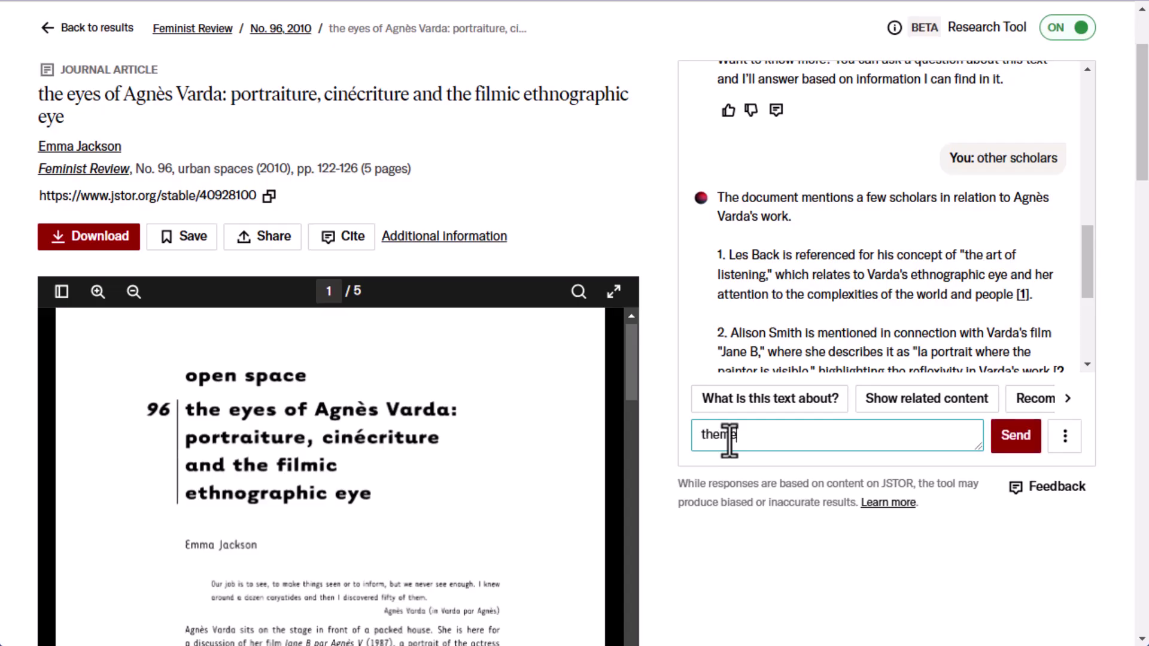
{"action": "key", "text": "Return"}
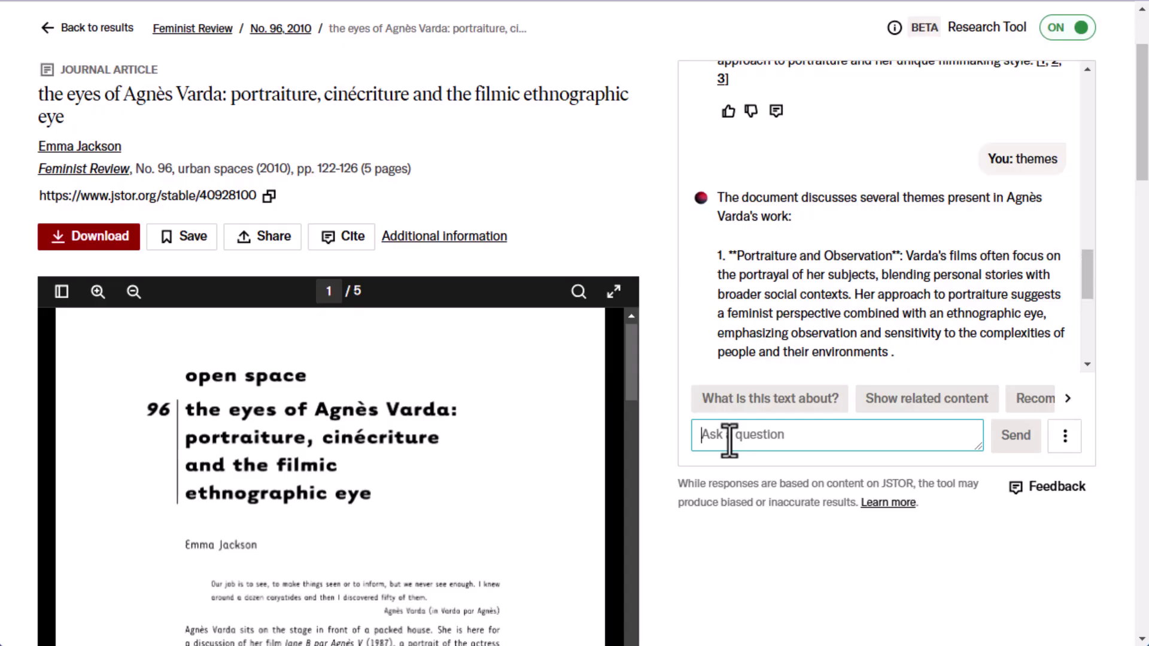
Step: Ask about 'central argument', 'other filmmakers' and 'is this peer reviewed'
{"action": "type", "text": "central"}
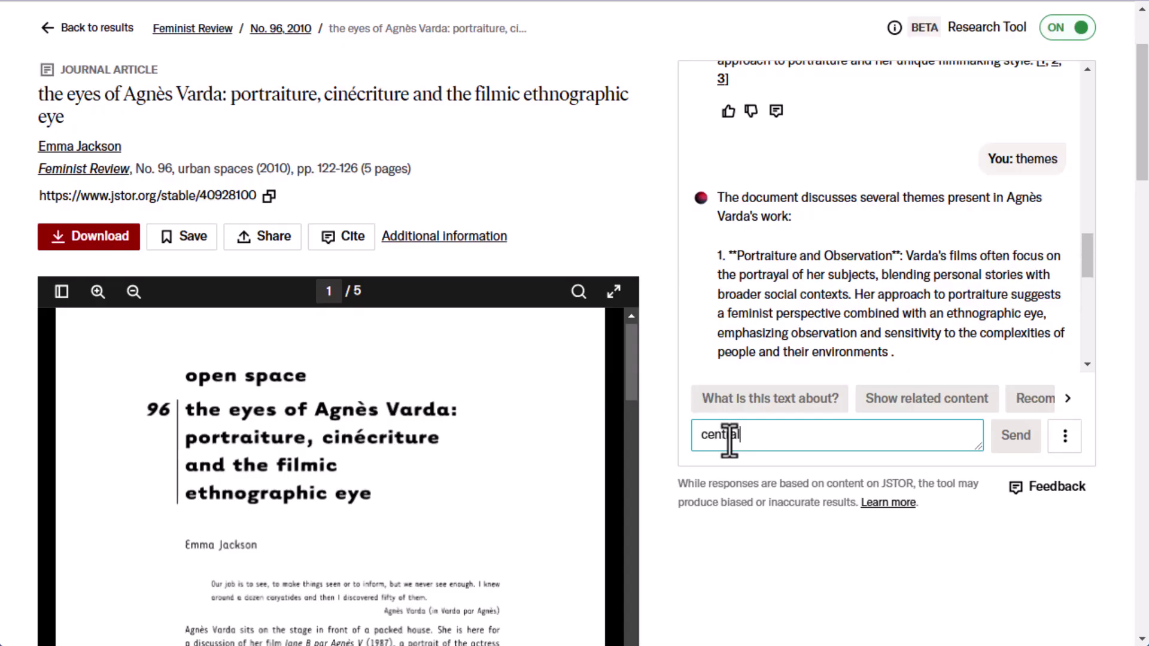
{"action": "type", "text": " argument"}
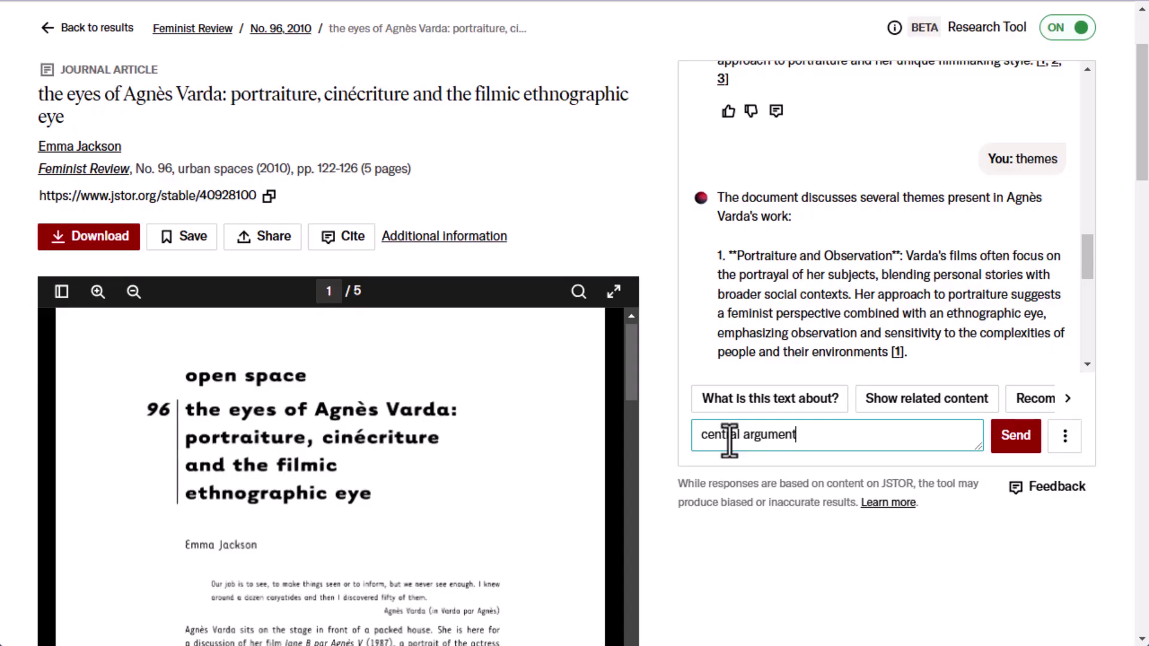
{"action": "key", "text": "Return"}
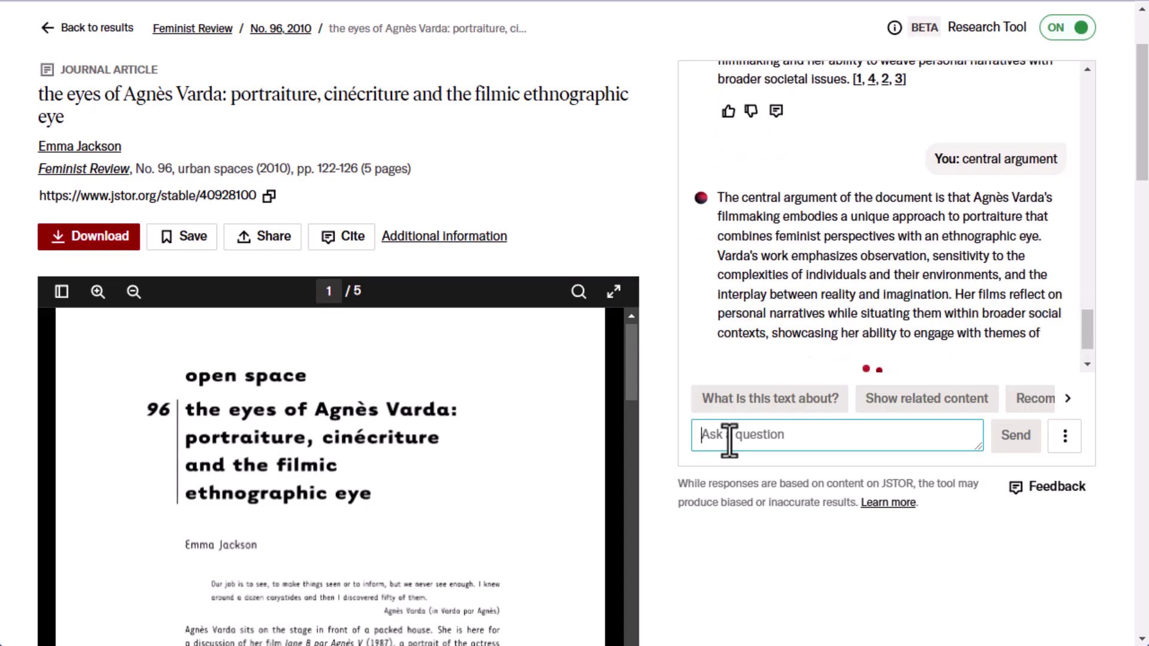
{"action": "type", "text": "other filmmakers"}
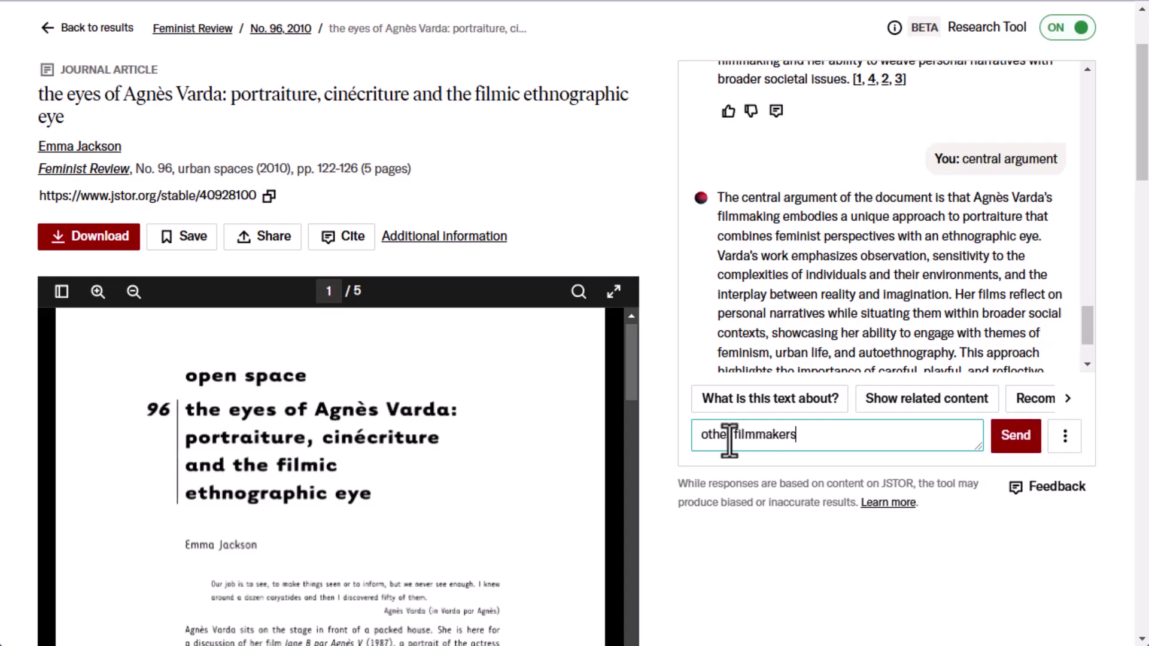
{"action": "key", "text": "Return"}
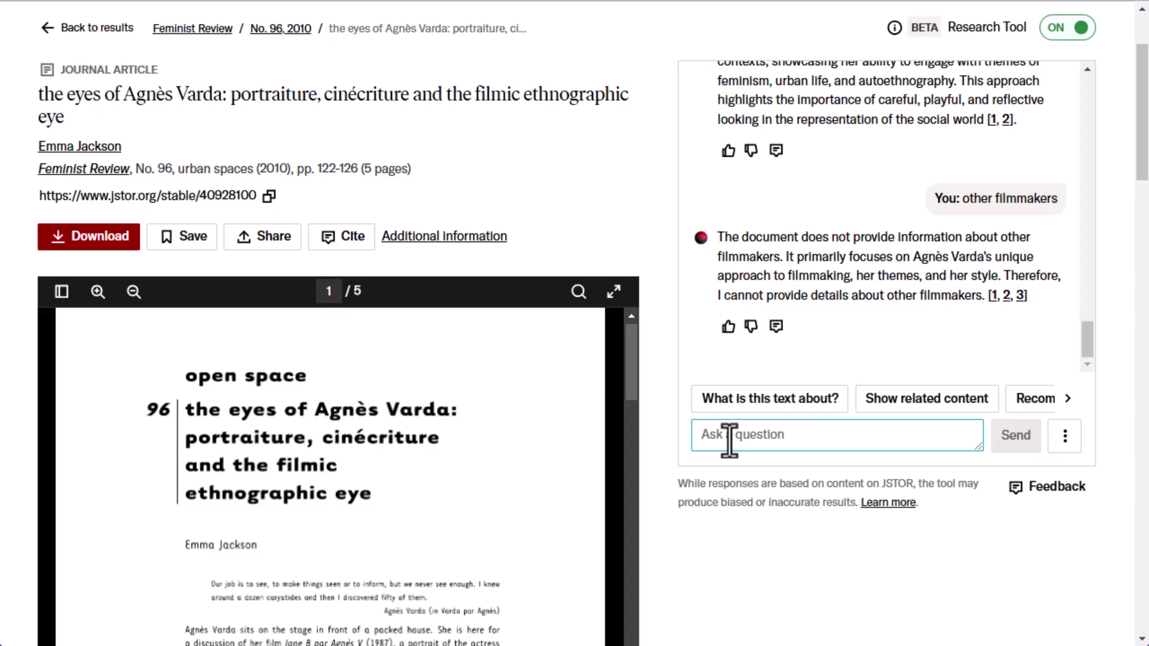
{"action": "type", "text": "is this p"}
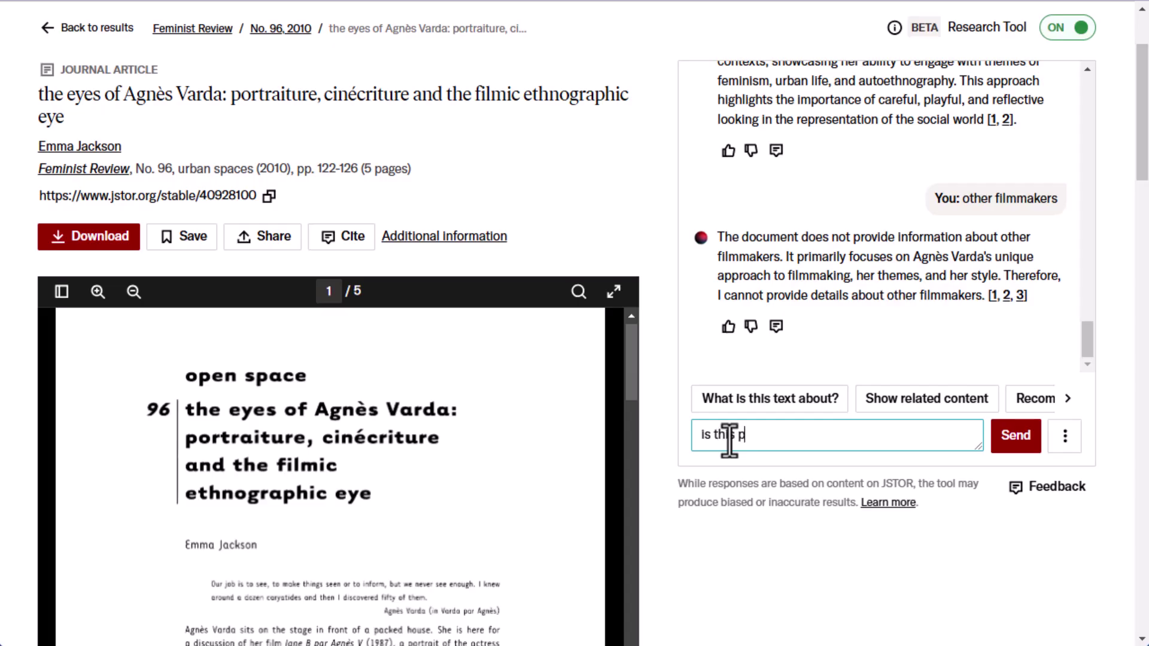
{"action": "type", "text": "eer reviewed"}
{"action": "key", "text": "Return"}
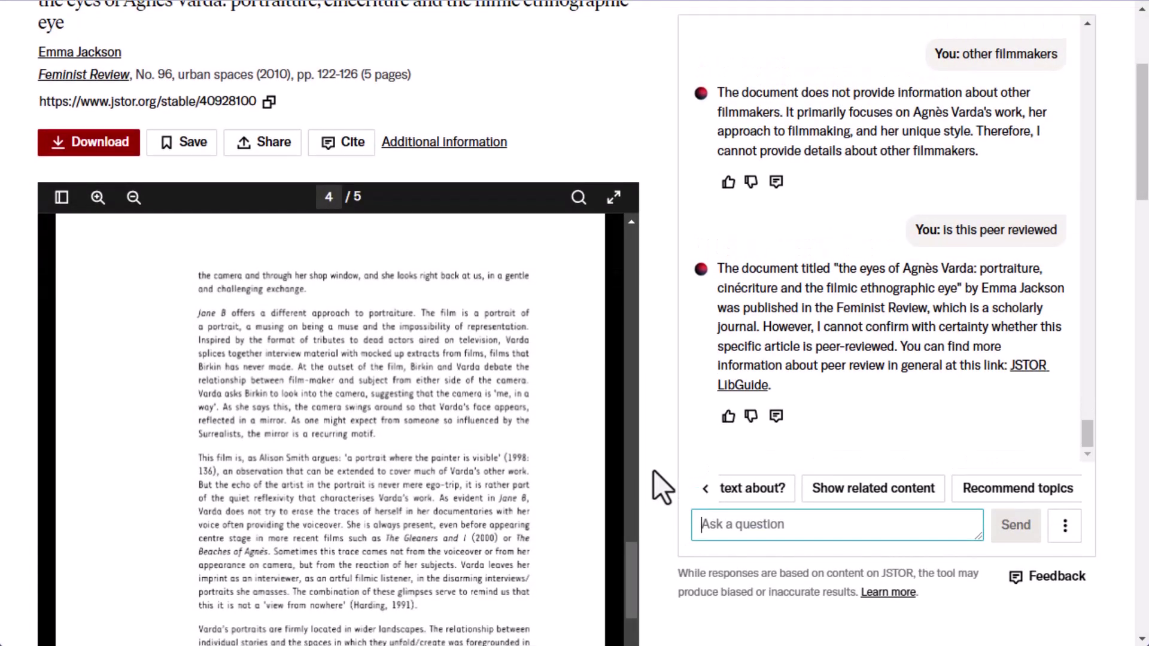
Step: Select the page 4 passage about Jane B and ask what the selection is about
{"action": "scroll", "coordinate": [653, 471], "scroll_direction": "down", "scroll_amount": 2}
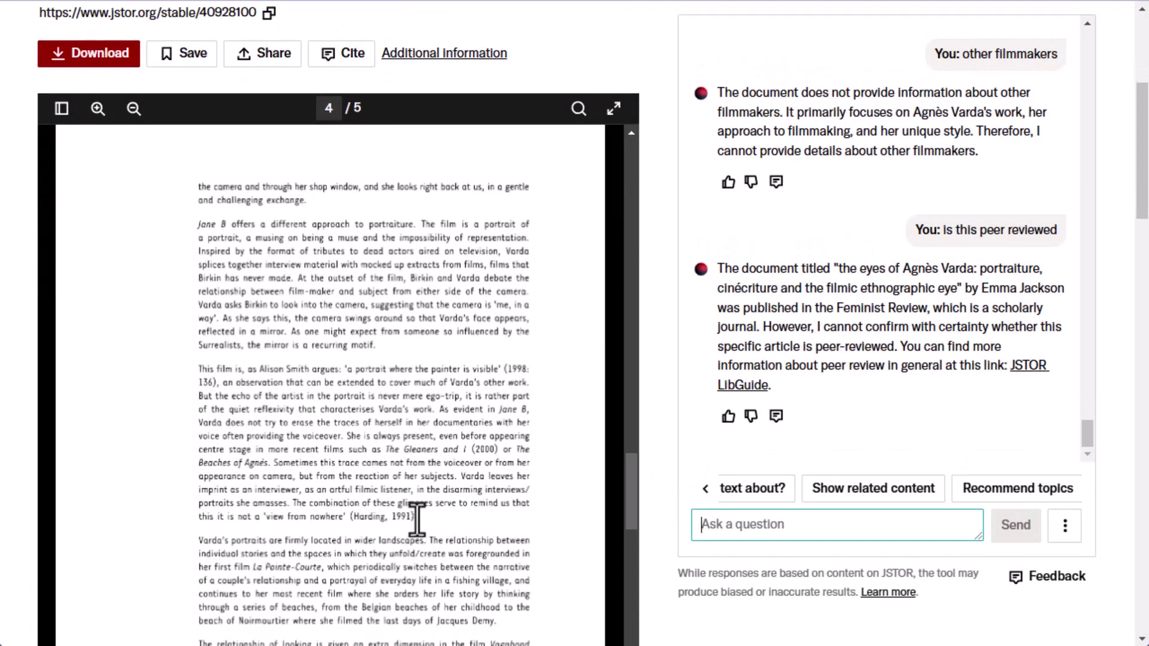
{"action": "left_click_drag", "start_coordinate": [417, 518], "coordinate": [200, 225]}
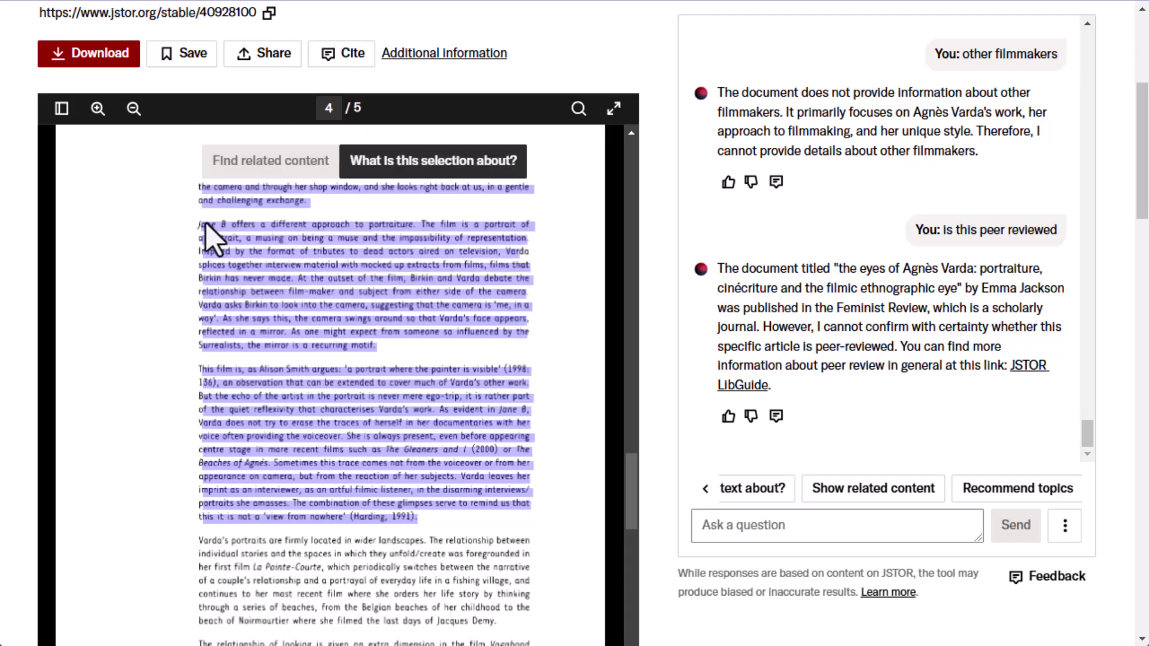
{"action": "left_click", "coordinate": [413, 168]}
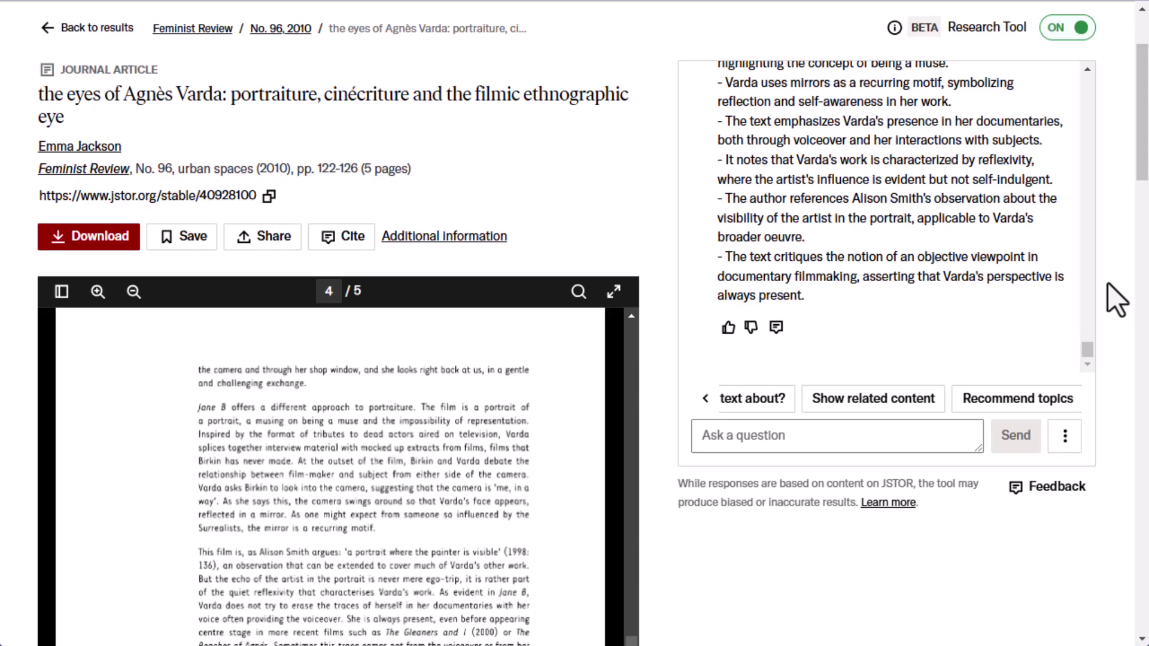
{"action": "left_click", "coordinate": [1066, 448]}
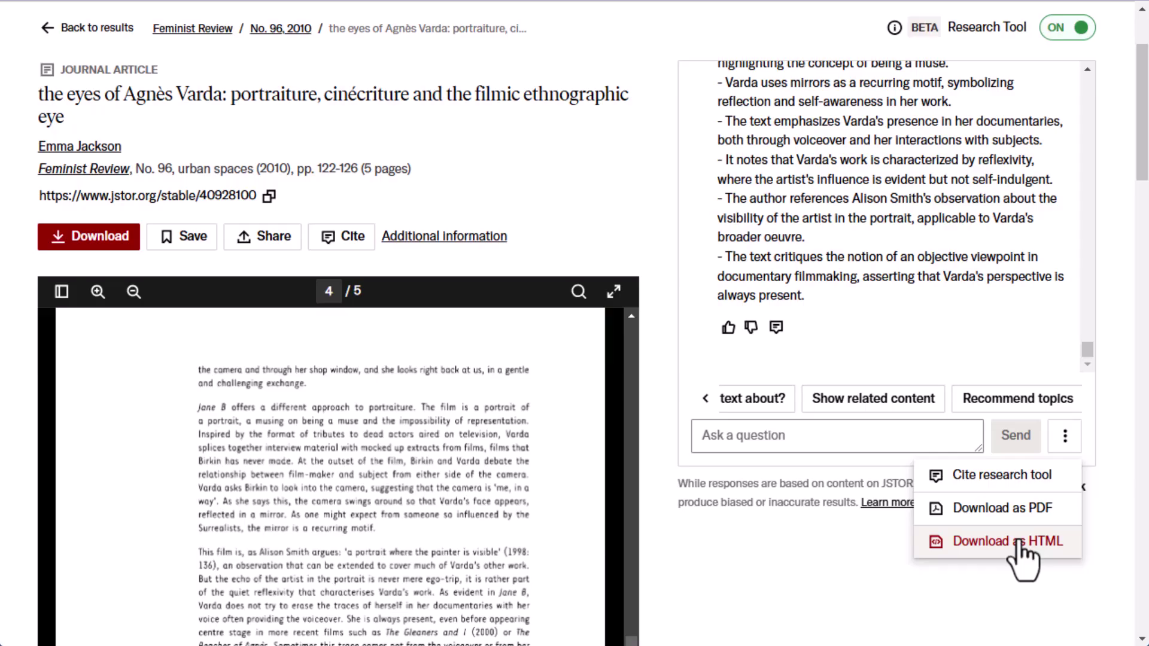
{"action": "left_click", "coordinate": [1024, 476]}
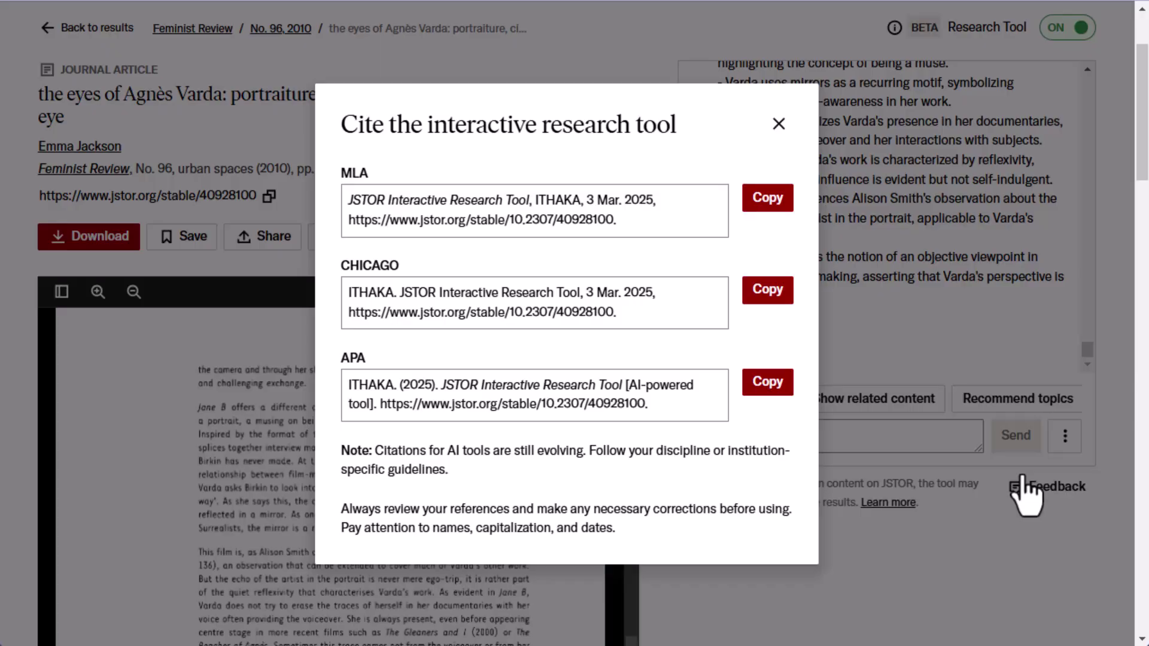
{"action": "left_click", "coordinate": [770, 123]}
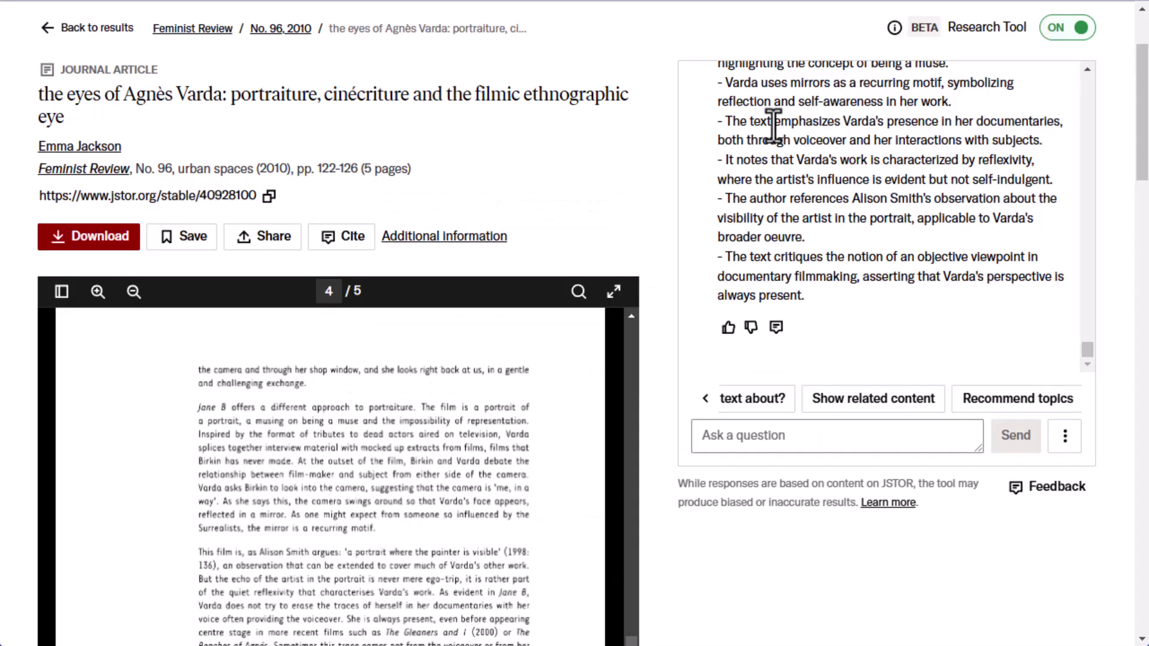
{"action": "left_click", "coordinate": [775, 329]}
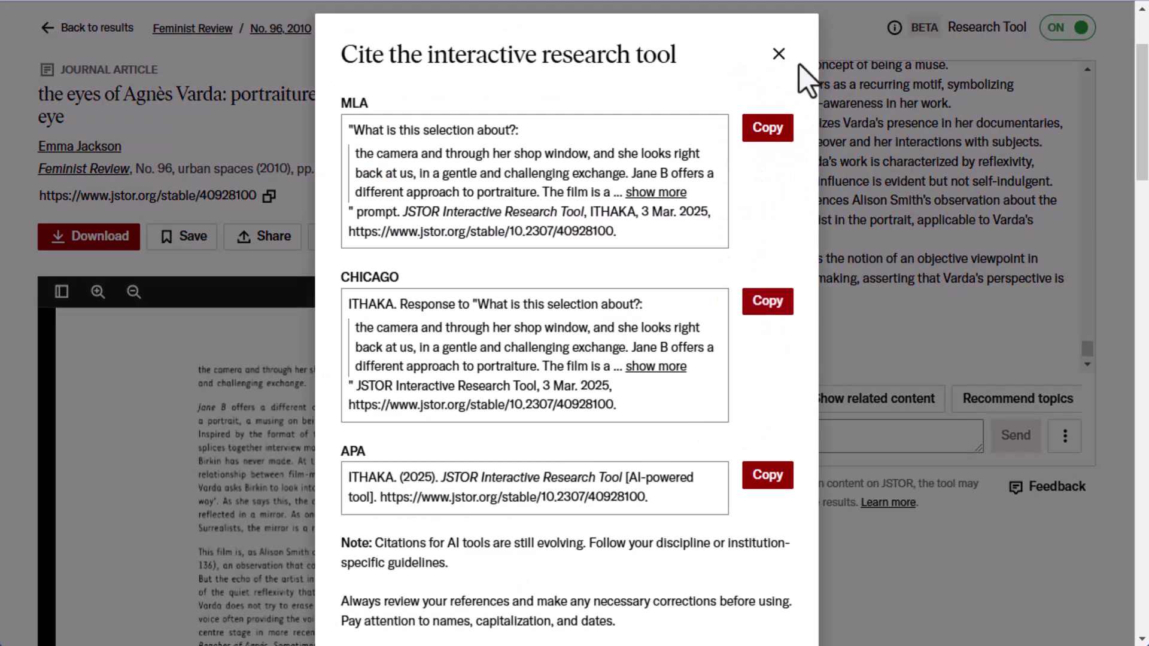
{"action": "left_click", "coordinate": [779, 54]}
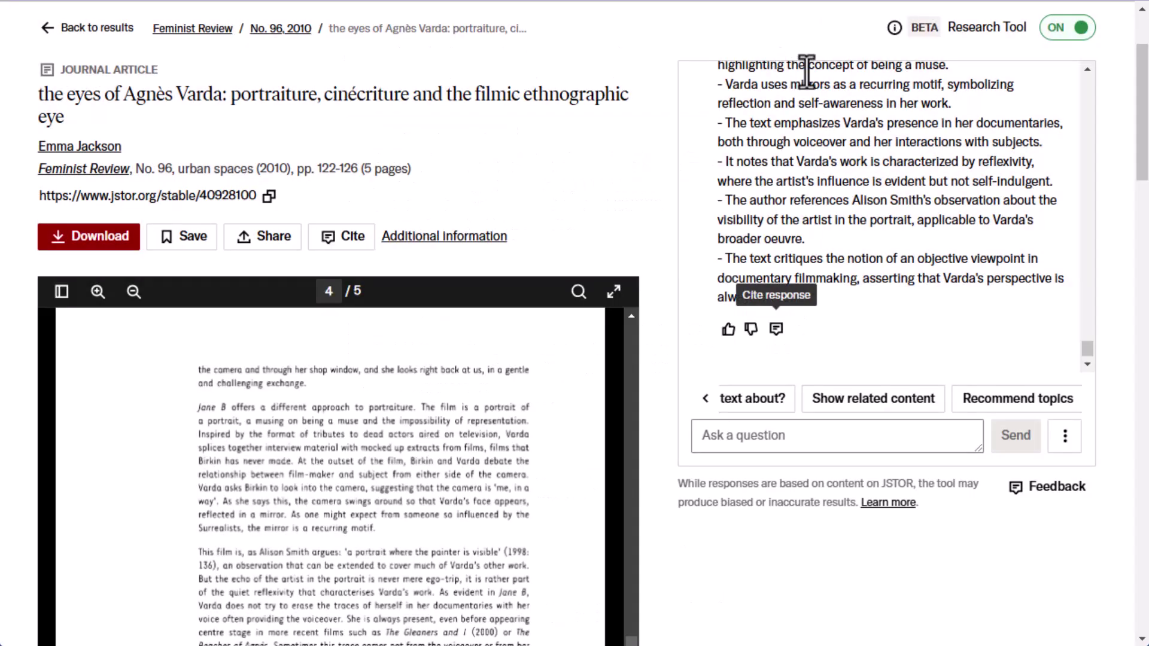